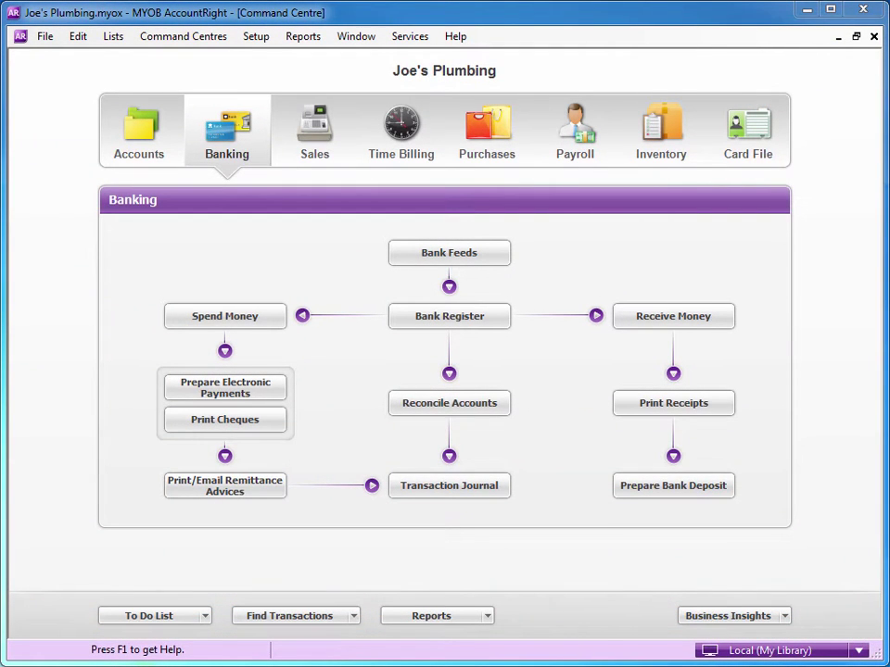
# Step: View the Bank Feeds setup page for Joe's Plumbing and close it without starting the setup
pyautogui.click(494, 252)
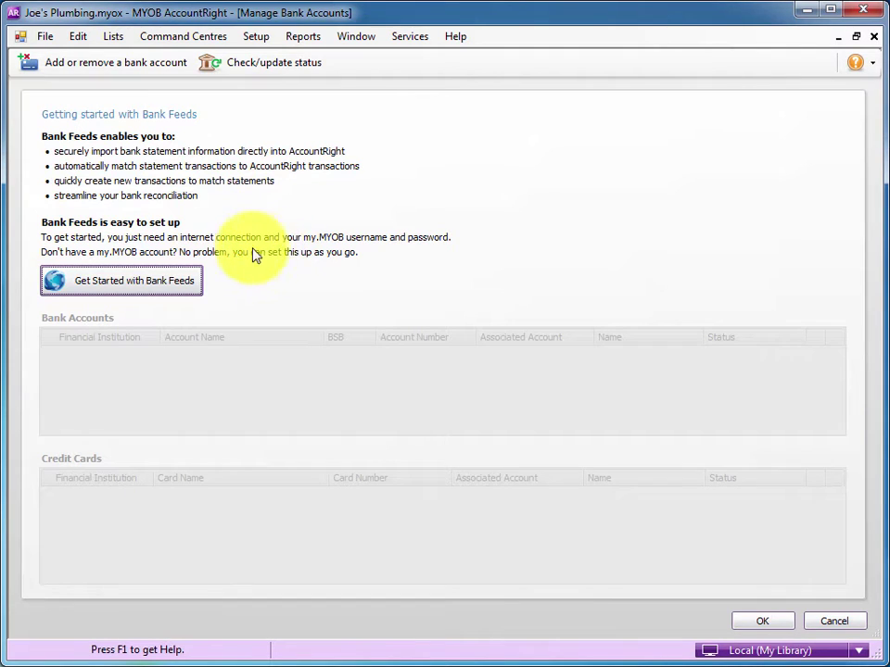
pyautogui.click(839, 623)
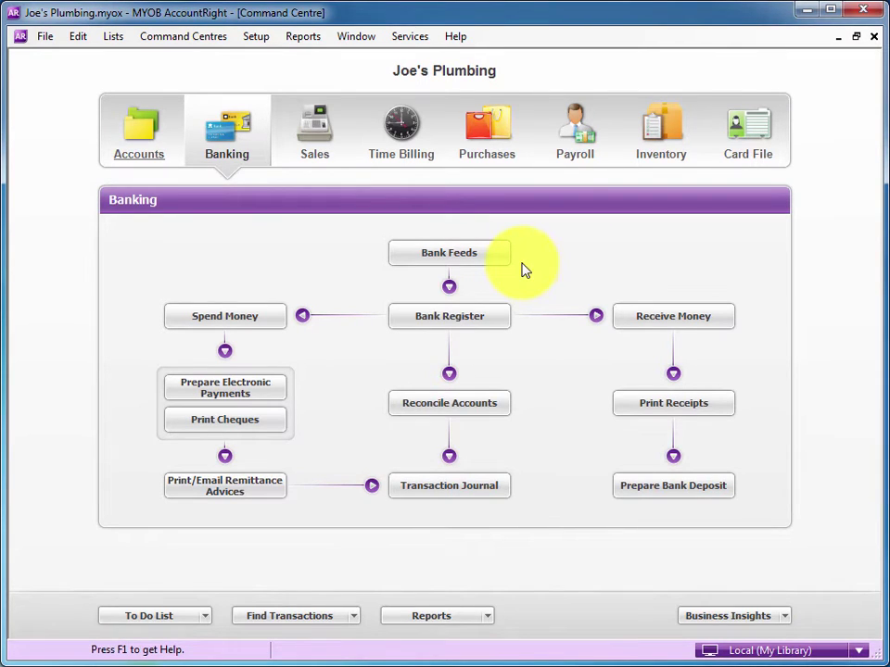
# Step: Open the sample company file Clearwater_Standard_AU.myox from the AU 2014.3 samples, without backing up the current file
pyautogui.click(45, 37)
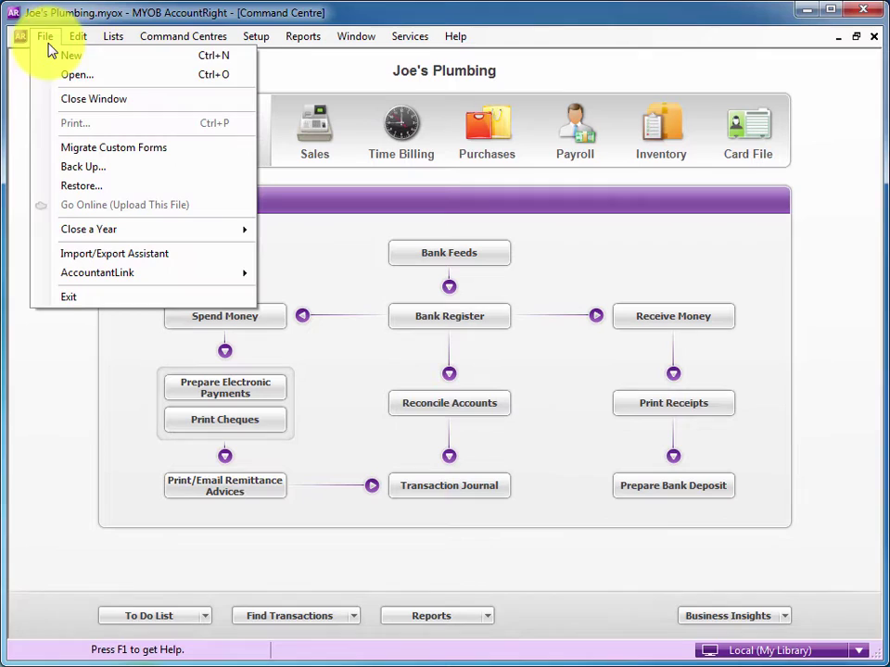
pyautogui.click(92, 81)
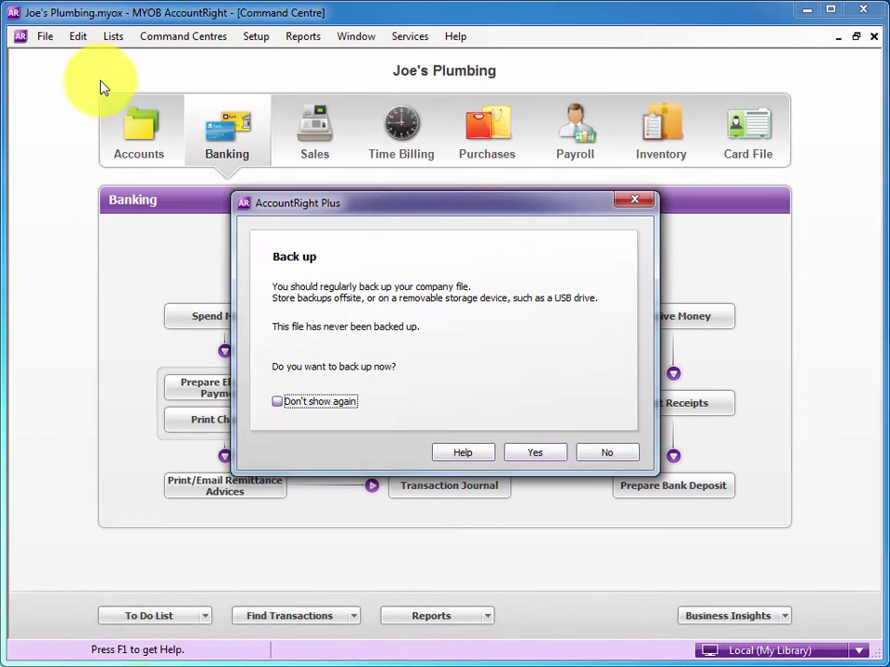
pyautogui.click(597, 454)
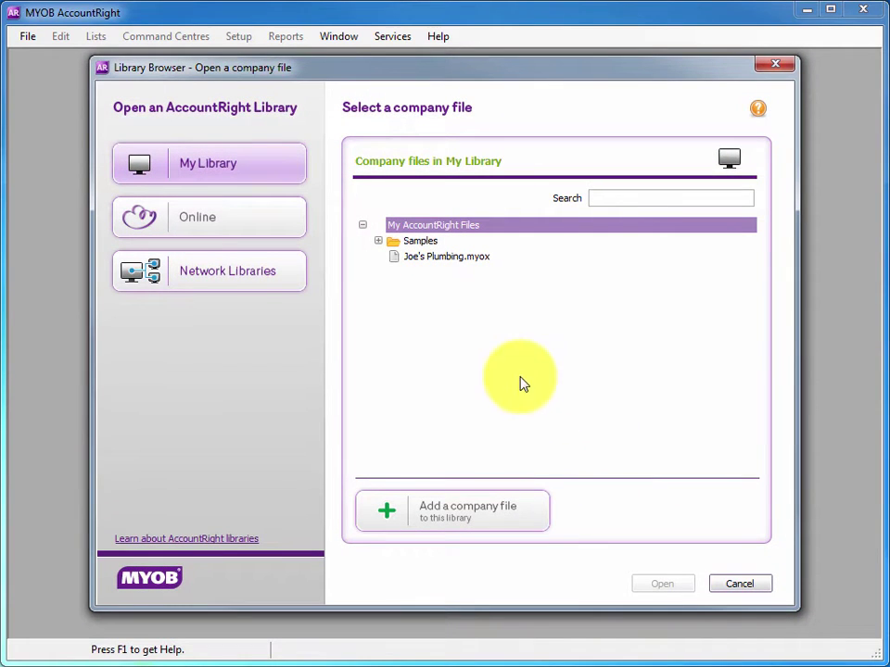
pyautogui.click(378, 241)
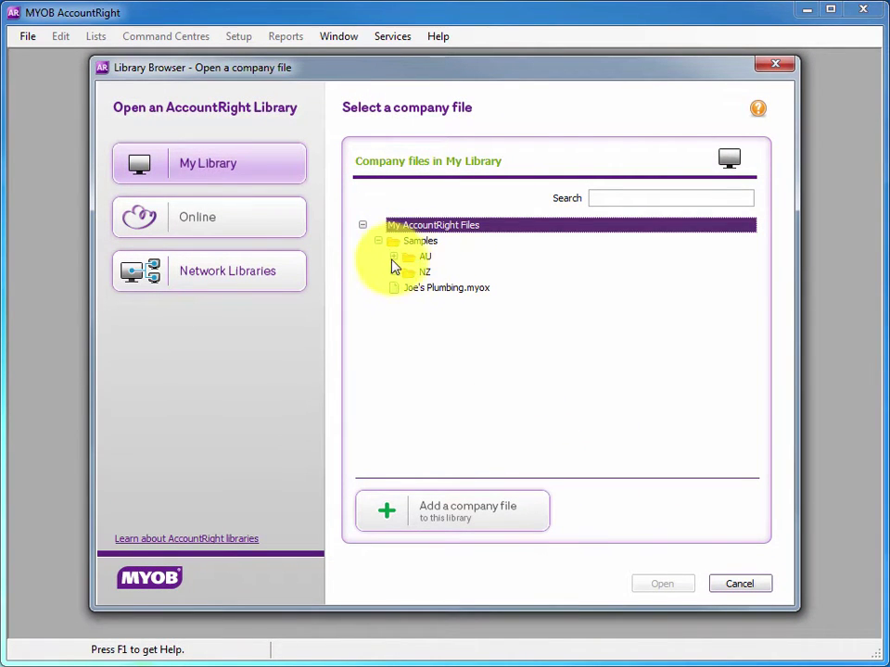
pyautogui.click(393, 258)
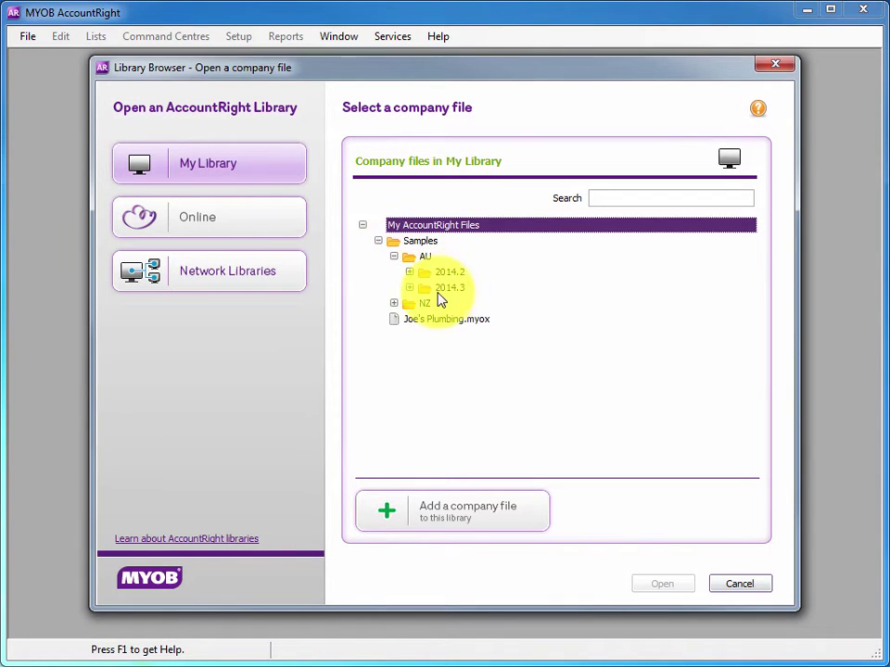
pyautogui.click(410, 288)
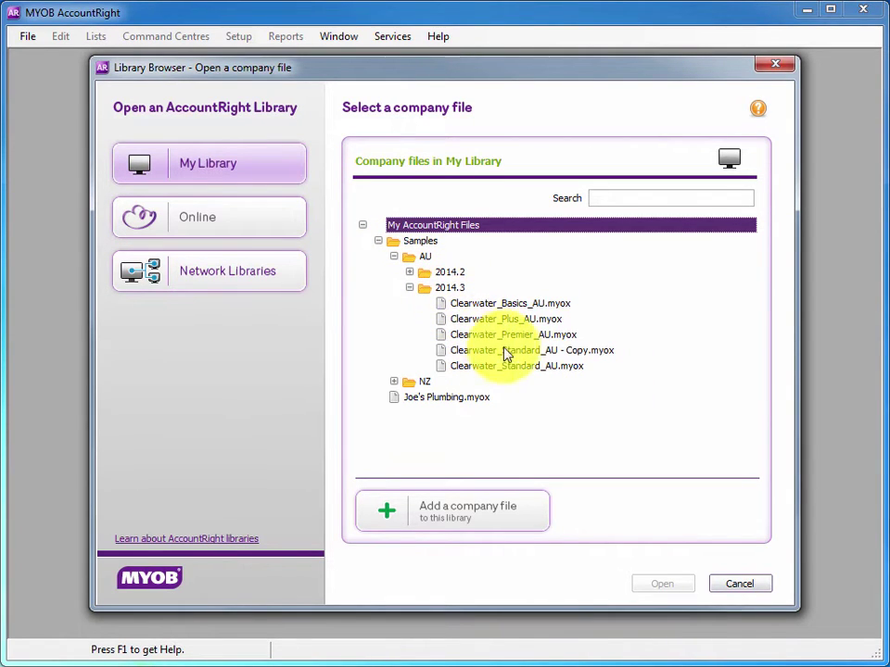
pyautogui.click(520, 369)
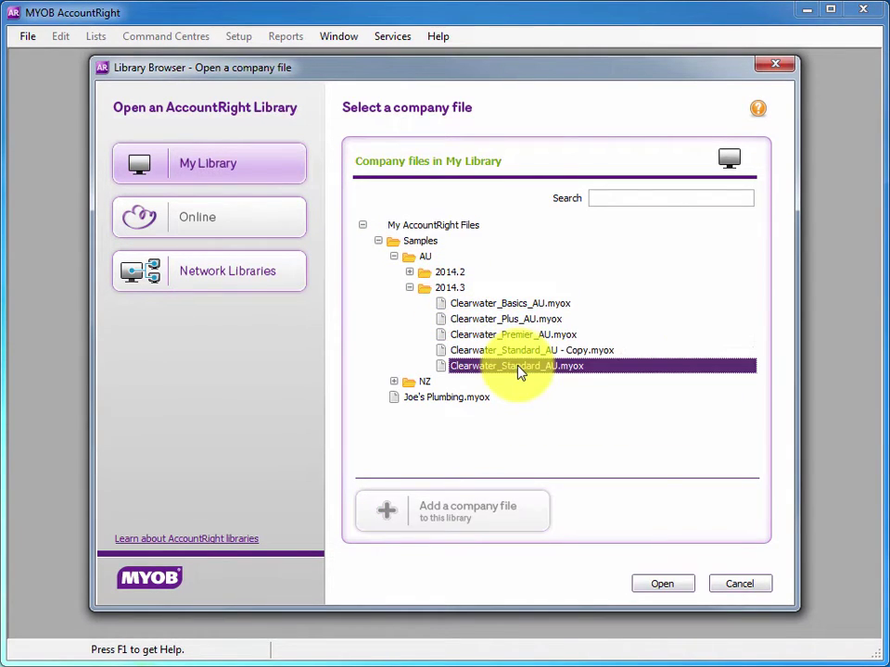
pyautogui.click(664, 584)
pyautogui.click(540, 416)
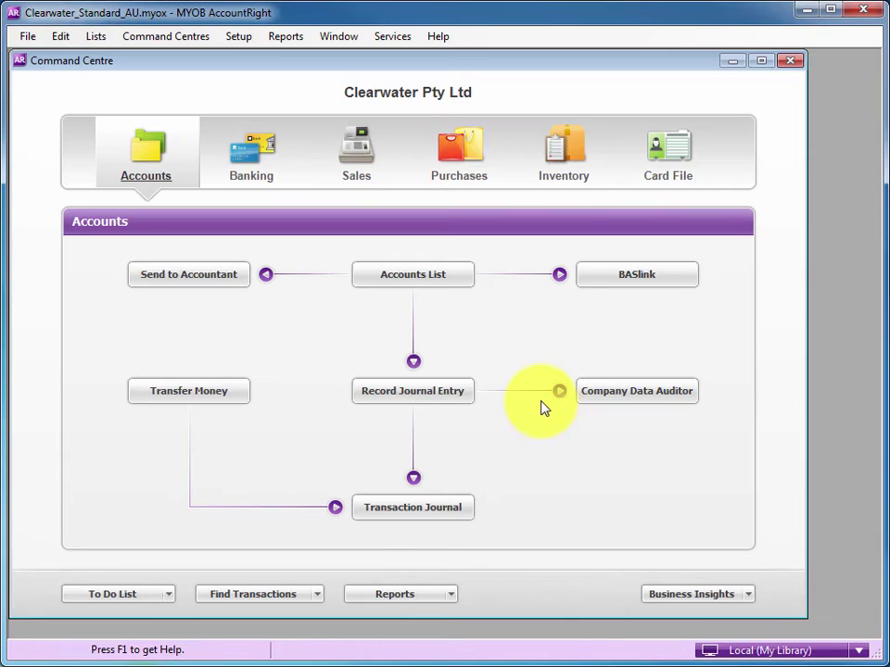
# Step: Maximize the Command Centre and open Bank Feeds for the Clearwater company
pyautogui.click(761, 60)
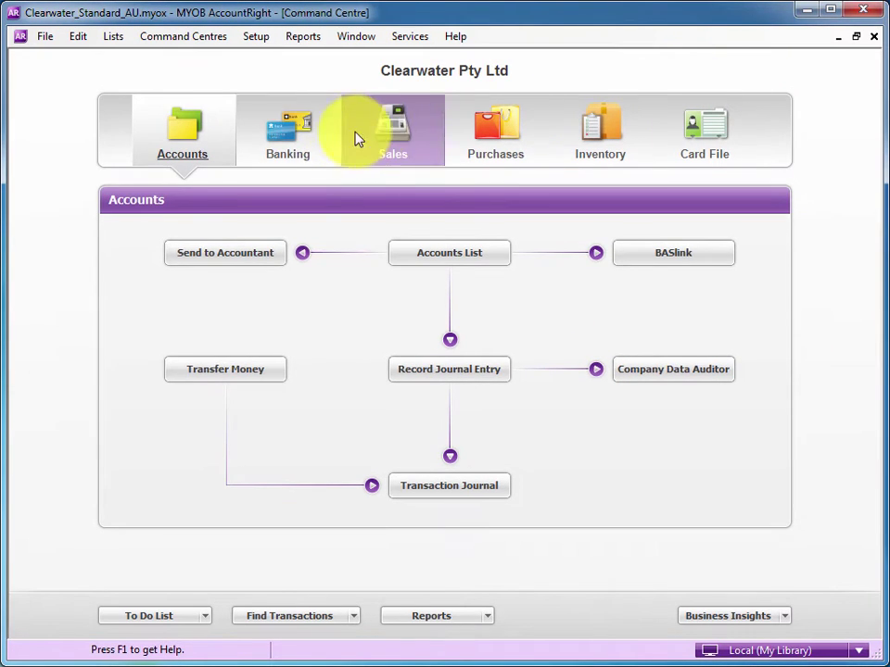
pyautogui.click(289, 137)
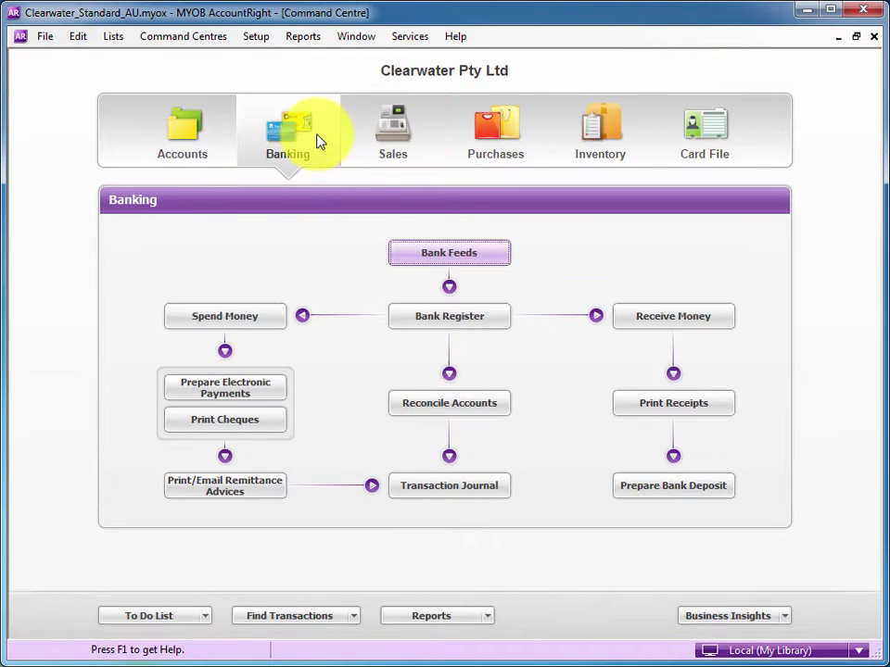
pyautogui.click(488, 263)
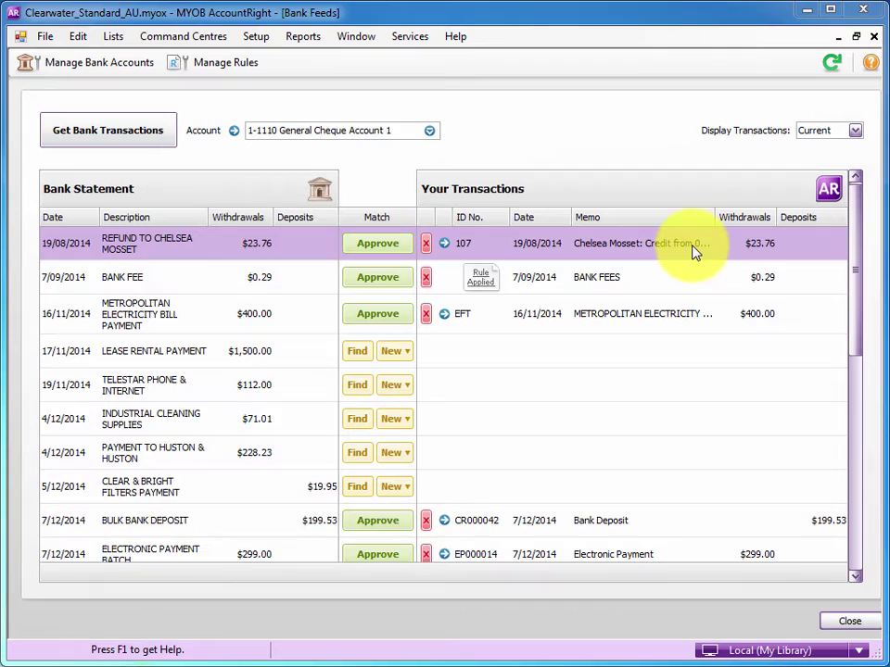
# Step: Approve the suggested matches for the 19/08/2014 refund of $23.76 and the $400.00 Metropolitan electricity bill payment
pyautogui.click(377, 246)
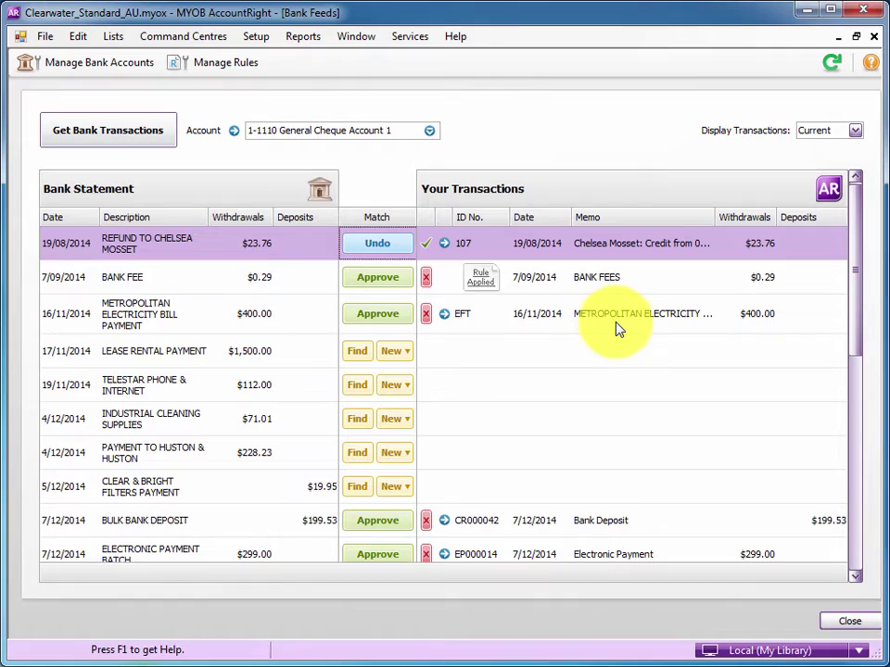
pyautogui.click(383, 323)
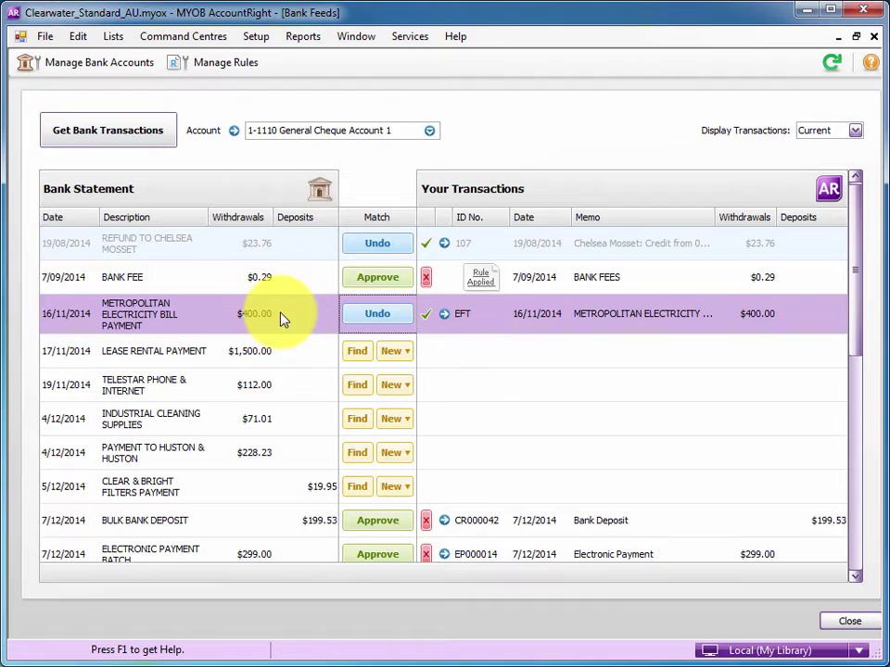
# Step: Start a new Spend Money transaction from the unmatched $112.00 TELESTAR PHONE & INTERNET withdrawal
pyautogui.click(282, 387)
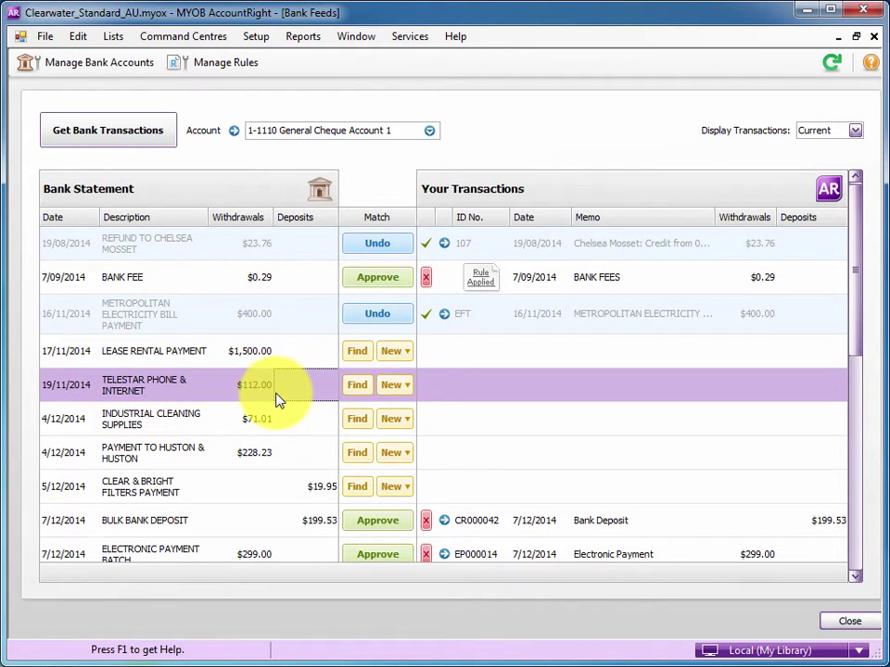
pyautogui.click(396, 387)
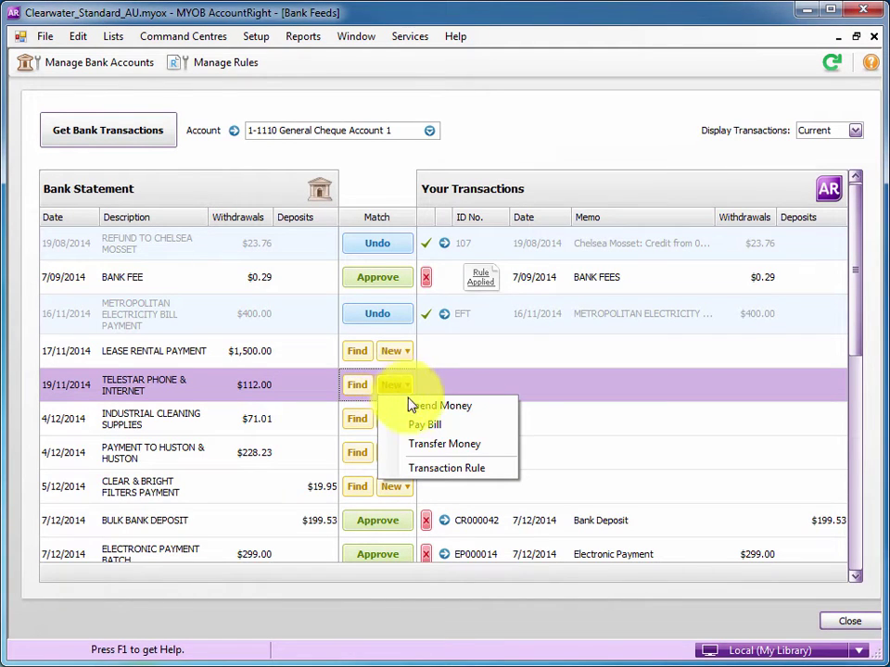
pyautogui.click(420, 404)
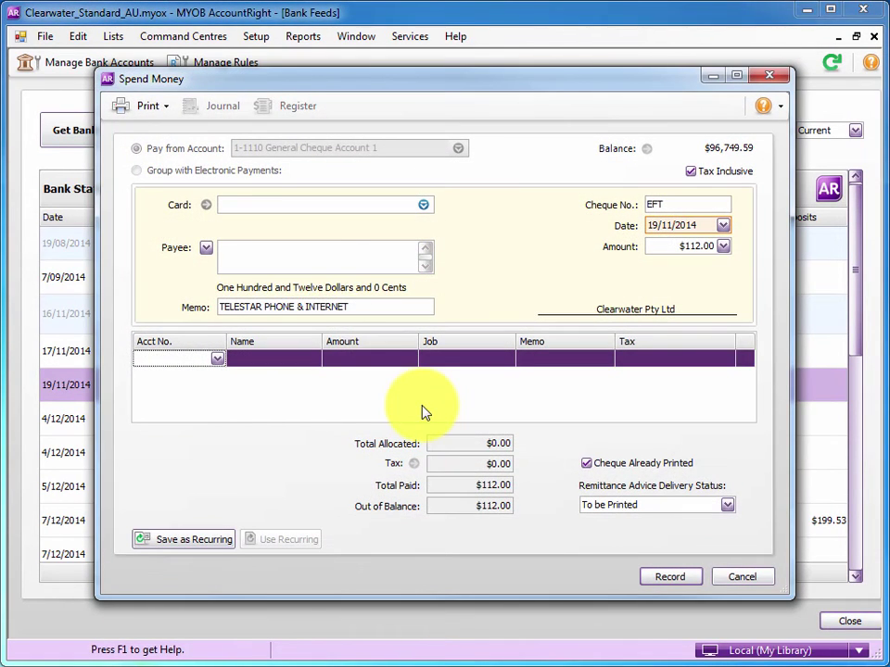
# Step: Try to find an existing card named Telestar for the payment
pyautogui.click(269, 203)
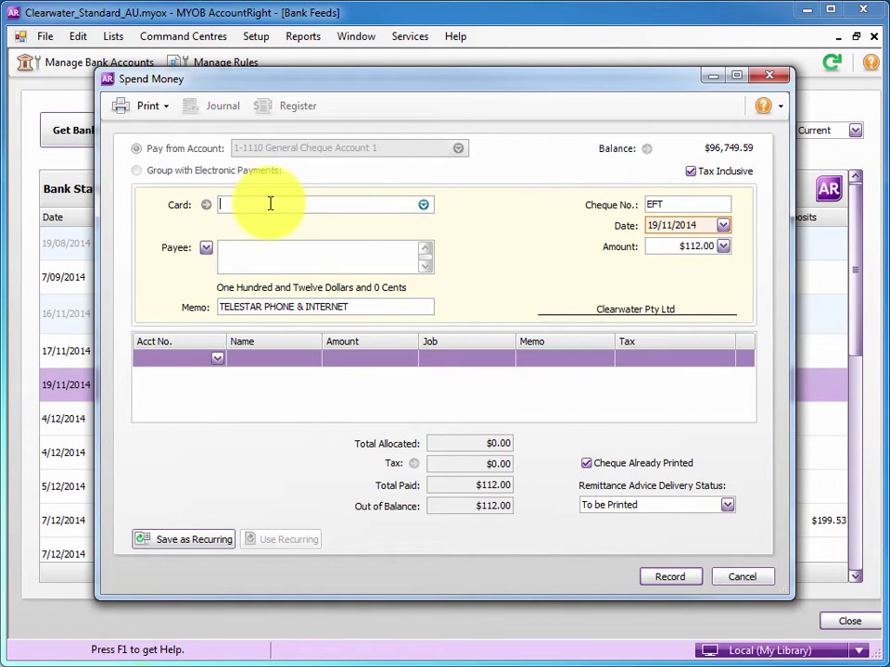
pyautogui.write('Tele')
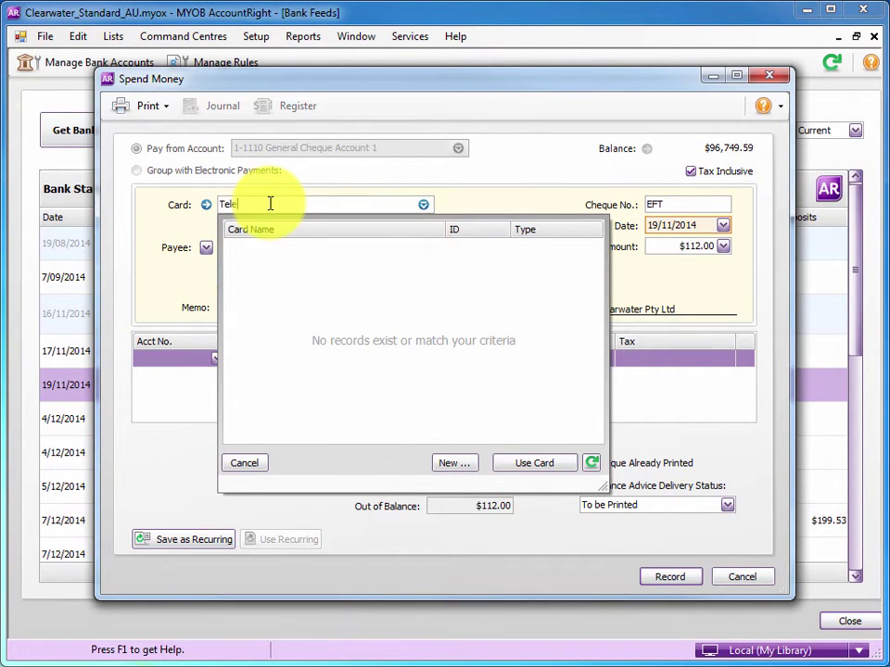
pyautogui.write('star')
pyautogui.press('Escape')
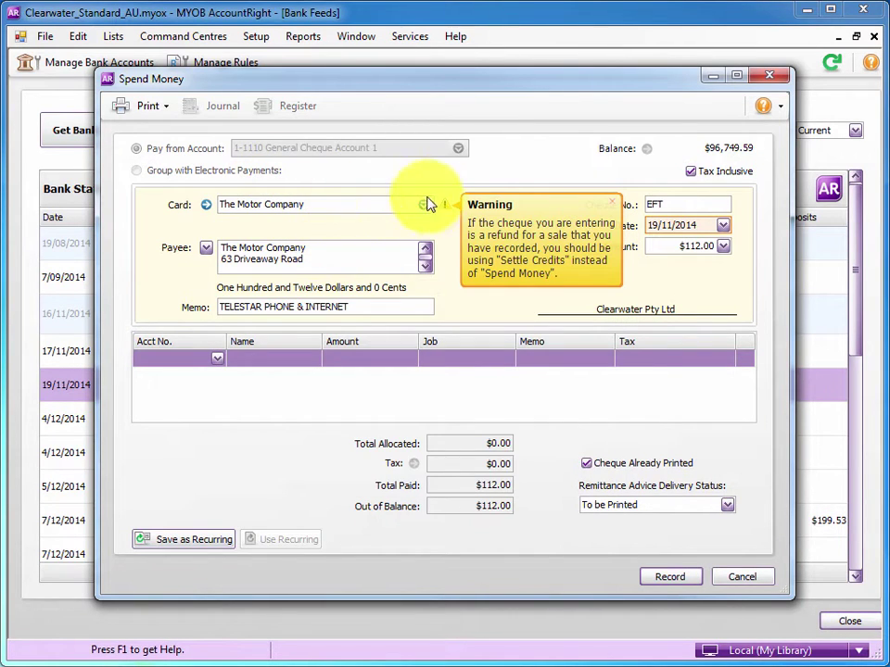
# Step: Create a new supplier card named Telestar and use it as the card for the payment
pyautogui.click(424, 204)
pyautogui.click(448, 465)
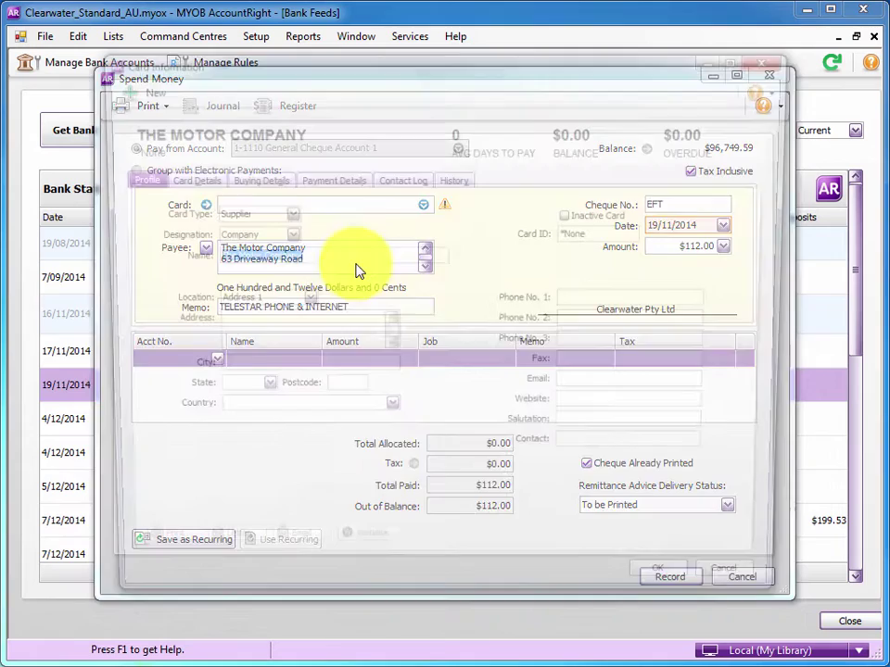
pyautogui.write('Tel')
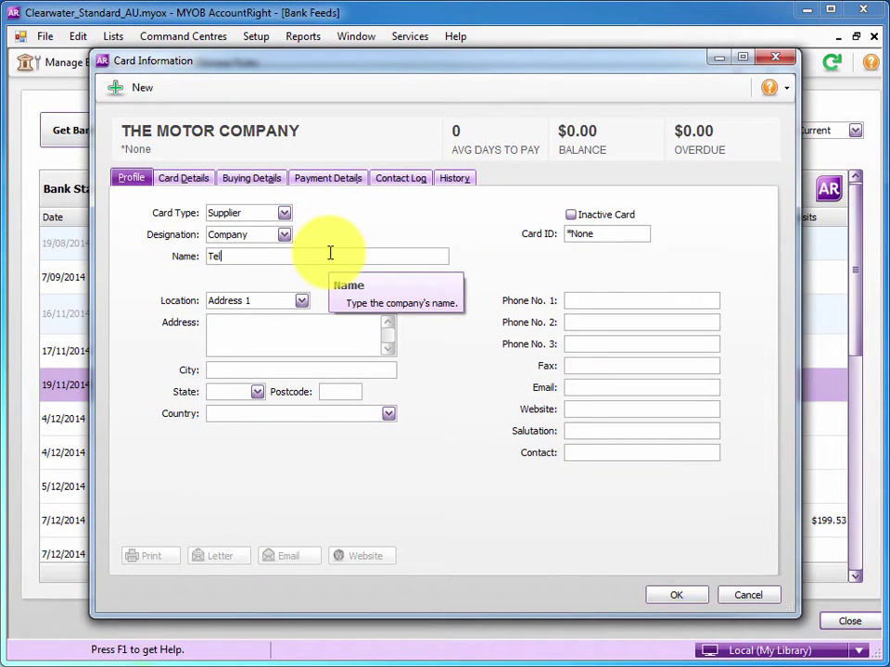
pyautogui.write('estar')
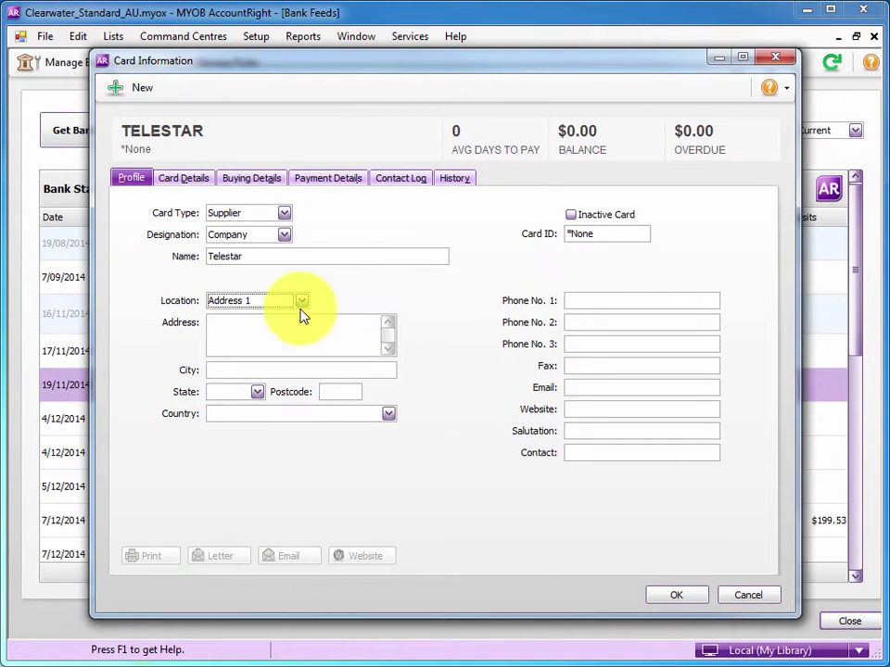
pyautogui.click(675, 595)
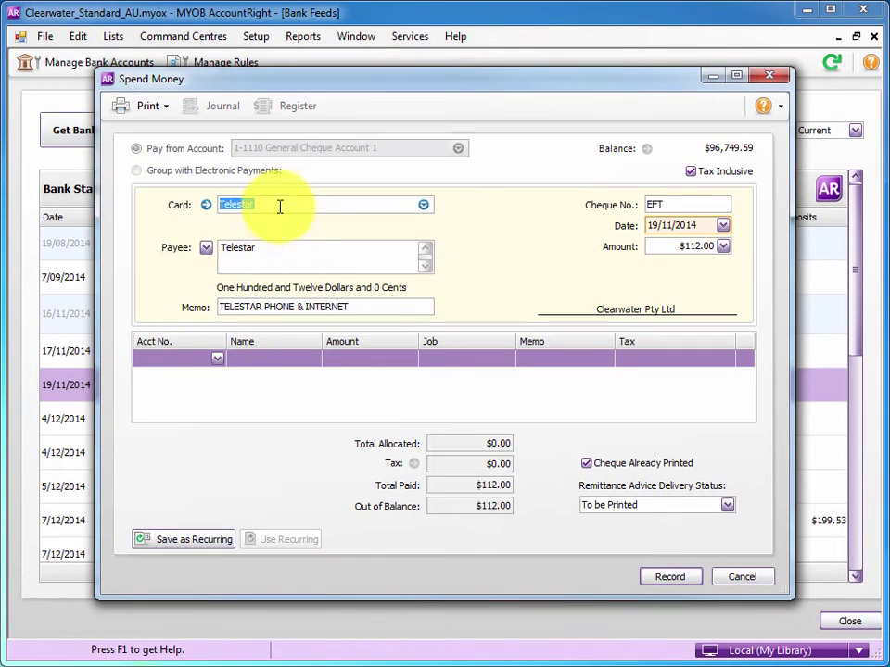
# Step: Allocate the full payment to account 6-2190 Telephone and record the Spend Money transaction
pyautogui.click(308, 243)
pyautogui.click(214, 369)
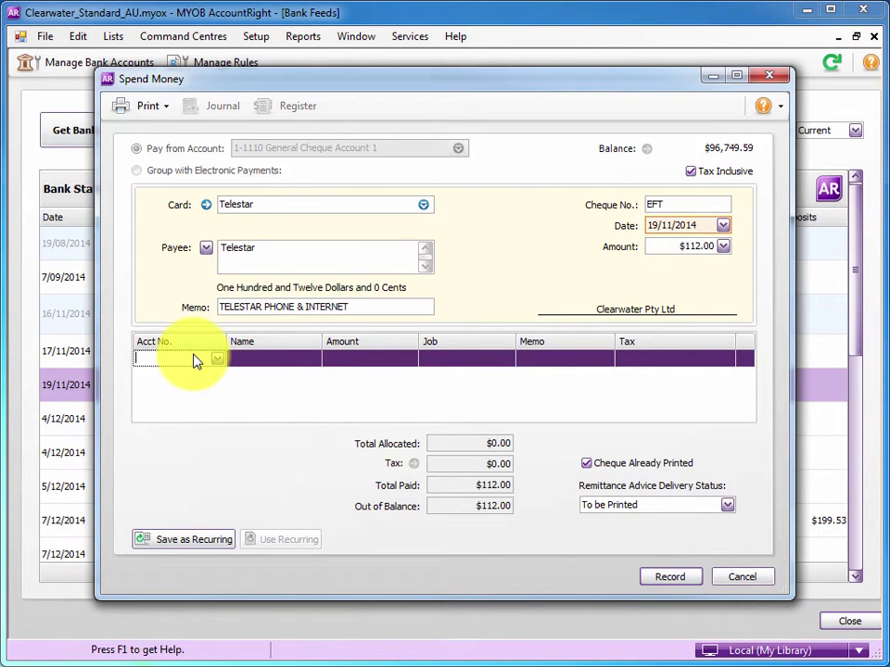
pyautogui.write('6')
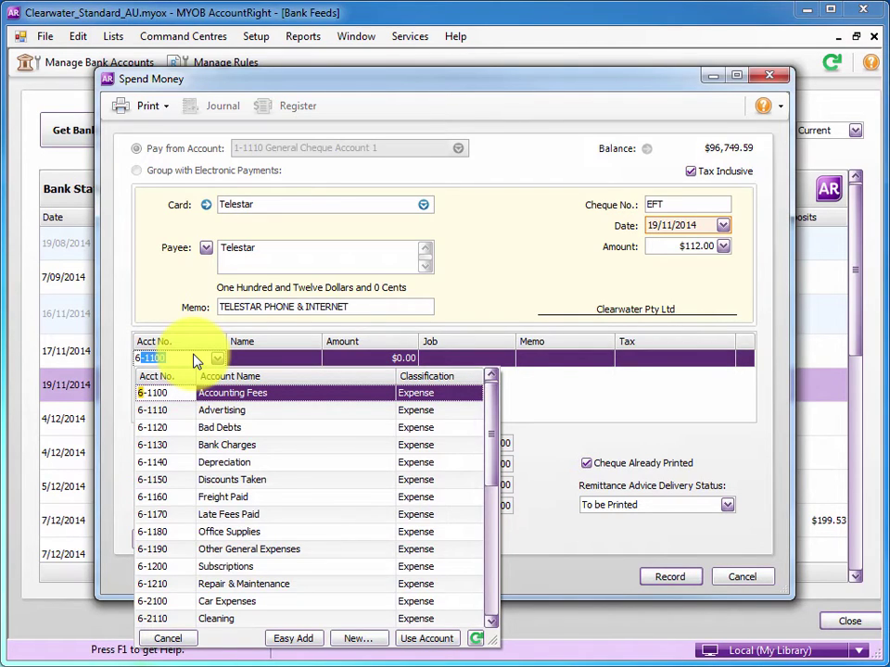
pyautogui.write('-12')
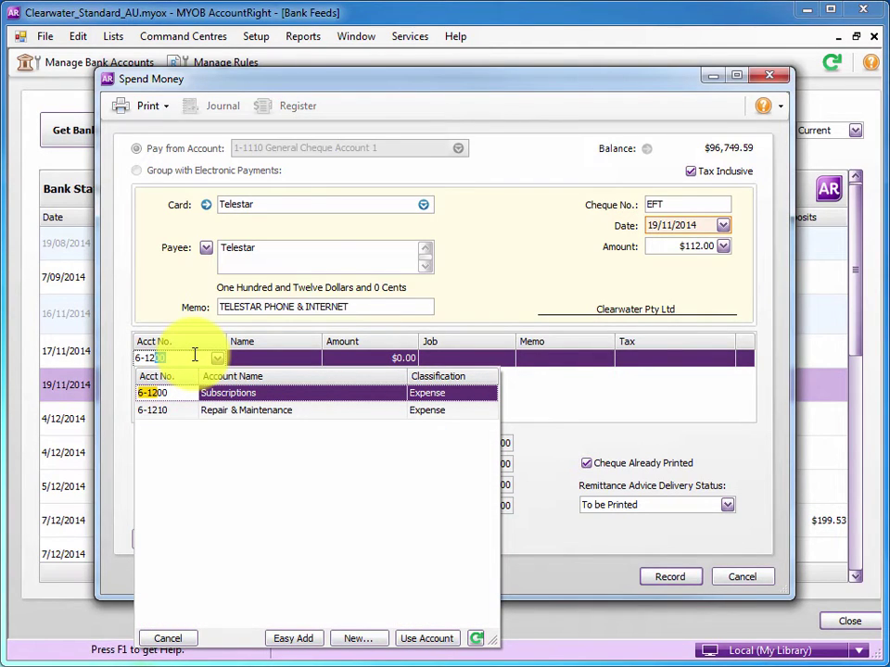
pyautogui.press('BackSpace')
pyautogui.press('BackSpace')
pyautogui.press('BackSpace')
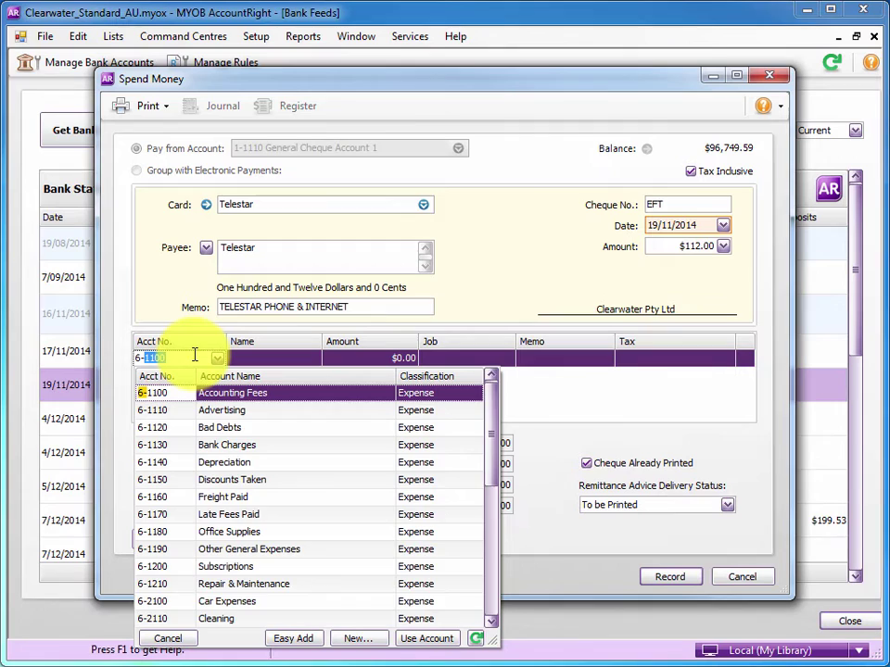
pyautogui.write('21')
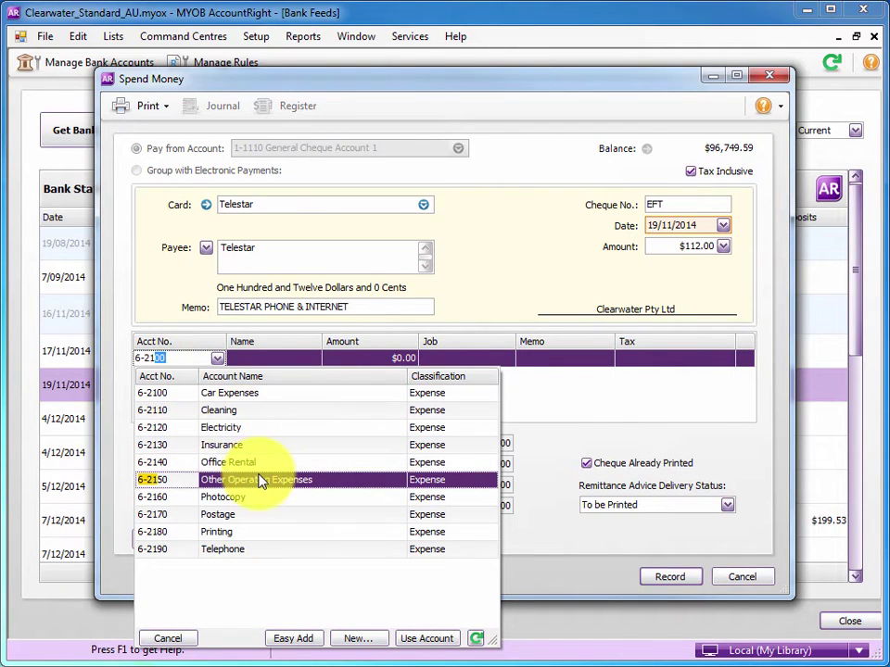
pyautogui.click(260, 554)
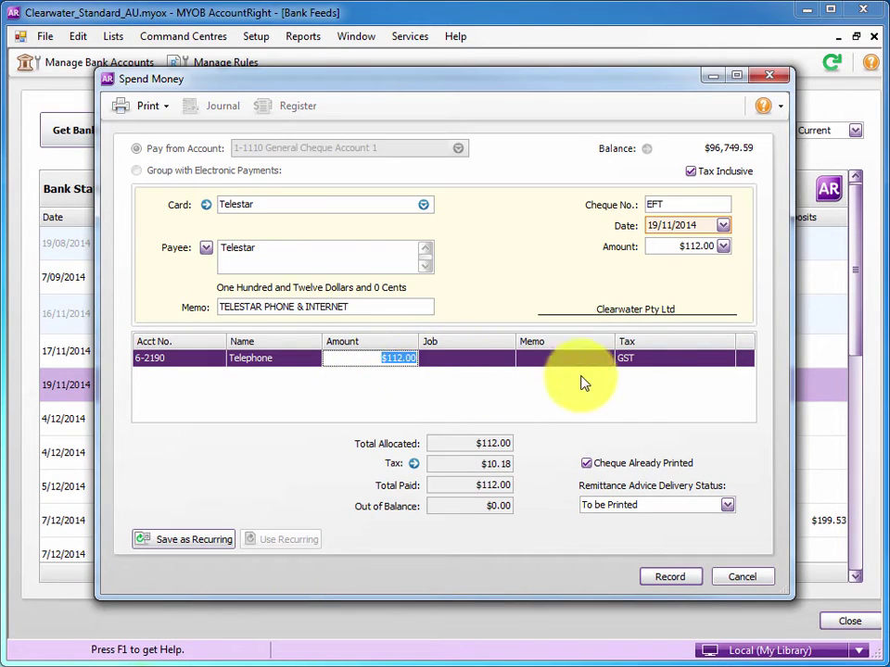
pyautogui.click(691, 580)
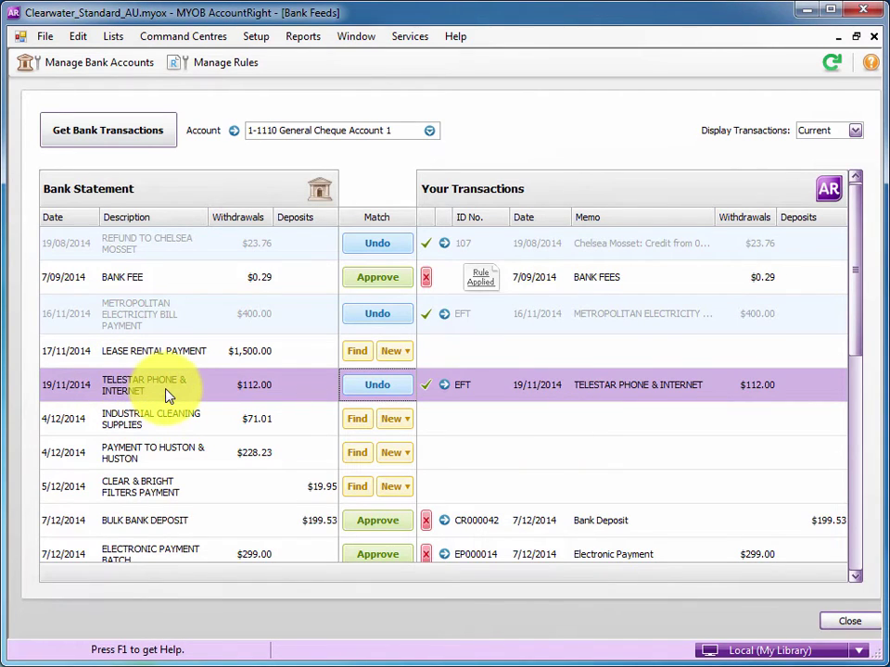
# Step: Start a new transaction rule from the unmatched $71.01 INDUSTRIAL CLEANING SUPPLIES withdrawal and review its description-matching conditions
pyautogui.click(174, 421)
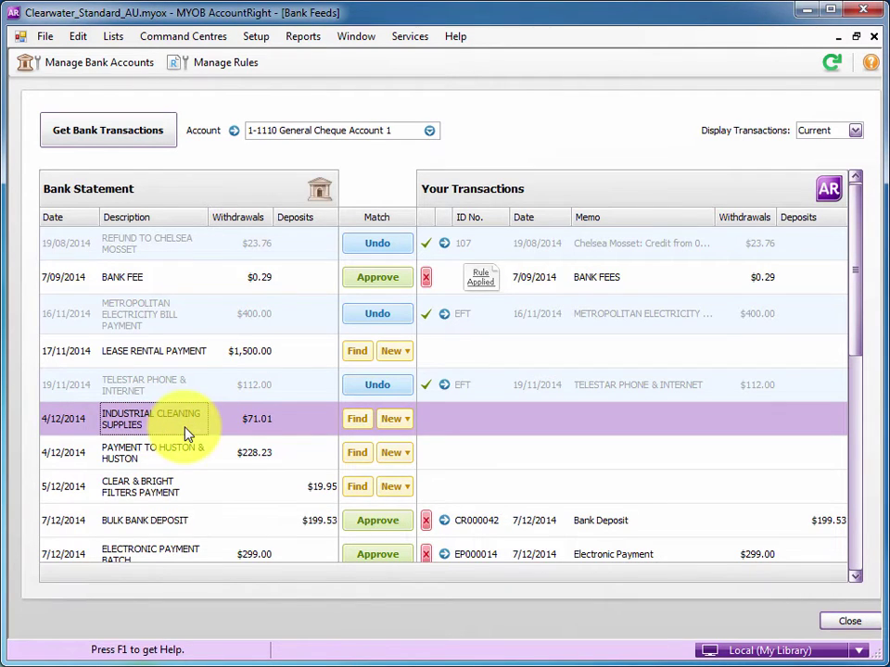
pyautogui.click(396, 428)
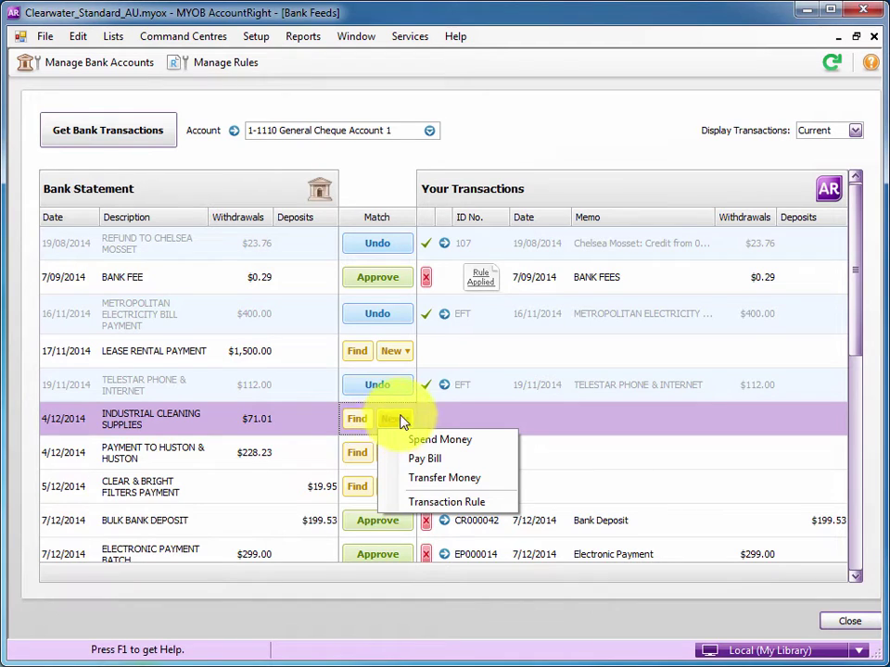
pyautogui.click(451, 503)
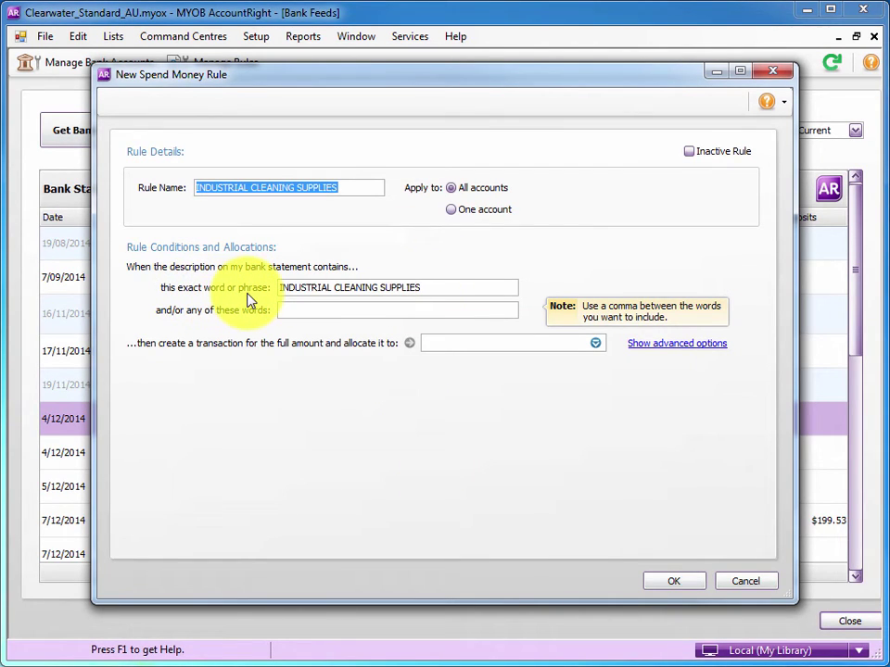
pyautogui.click(438, 288)
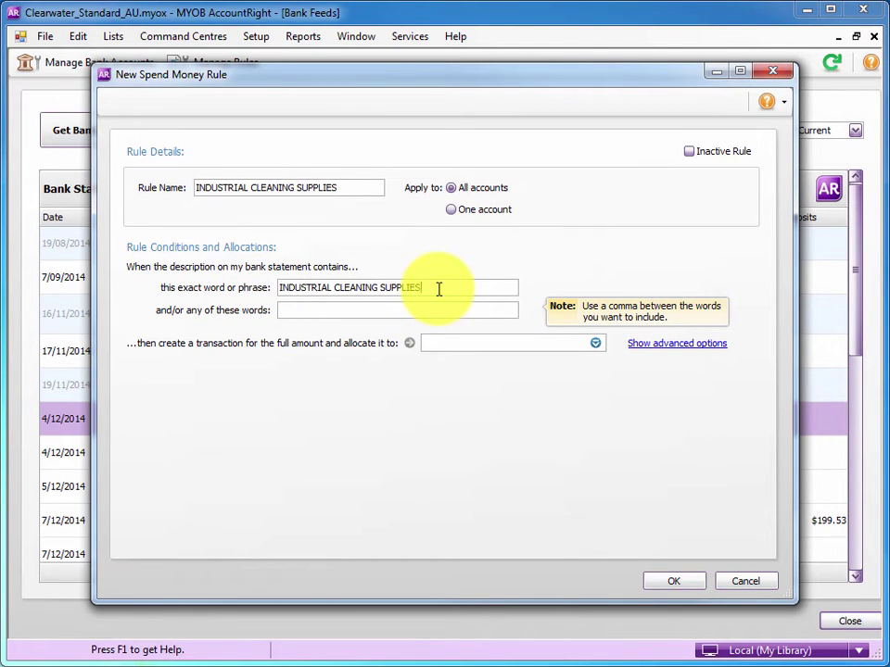
pyautogui.moveTo(438, 288); pyautogui.dragTo(230, 294)
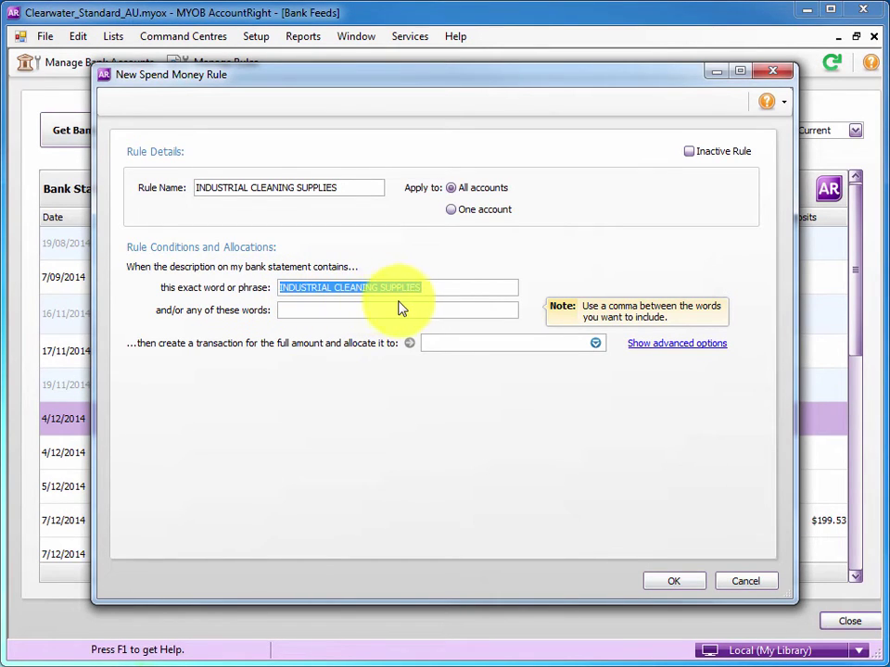
pyautogui.moveTo(390, 304)
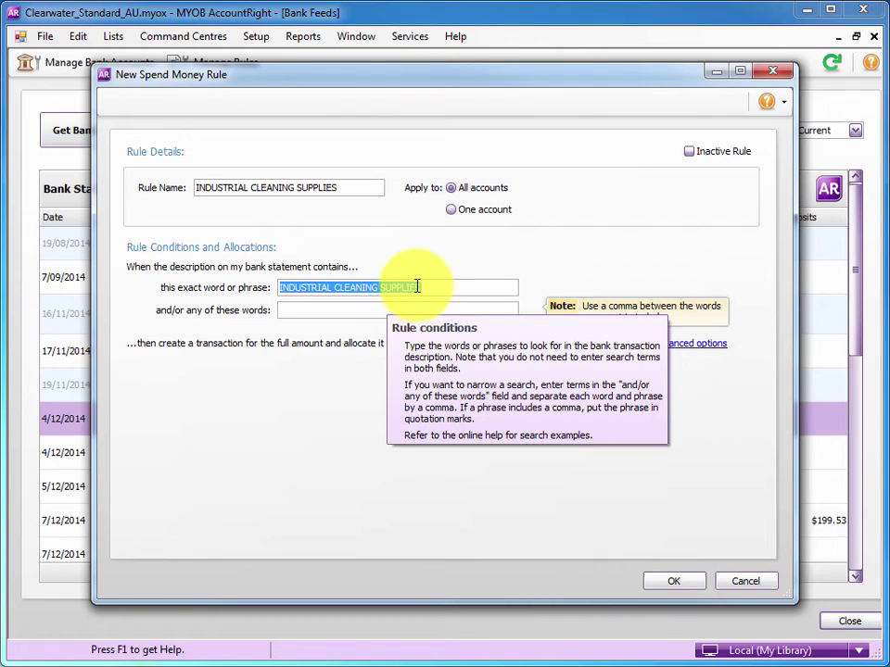
pyautogui.click(301, 312)
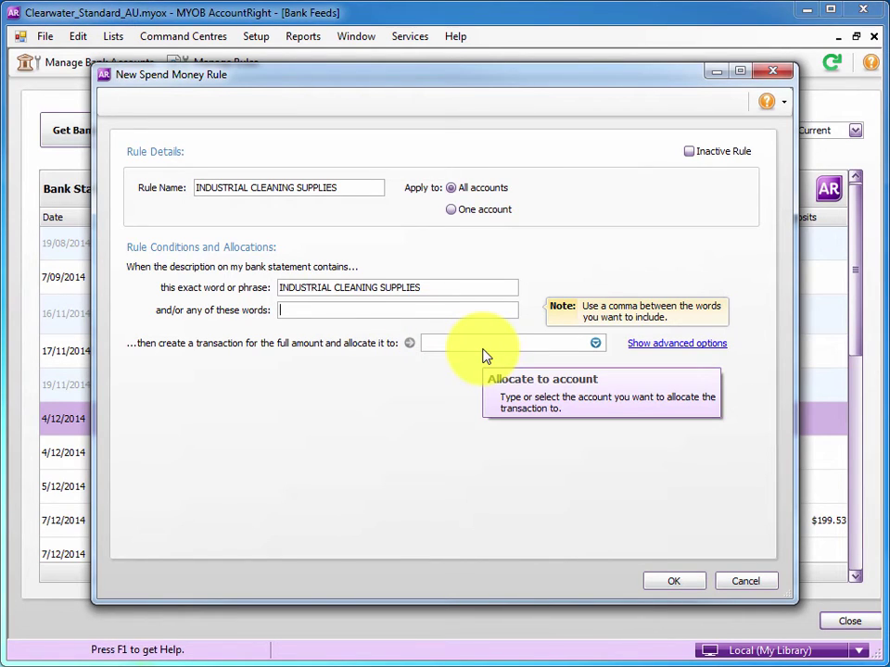
# Step: Allocate the full amount in the rule to account 6-1180 Office Supplies and save the rule
pyautogui.click(534, 352)
pyautogui.write('6')
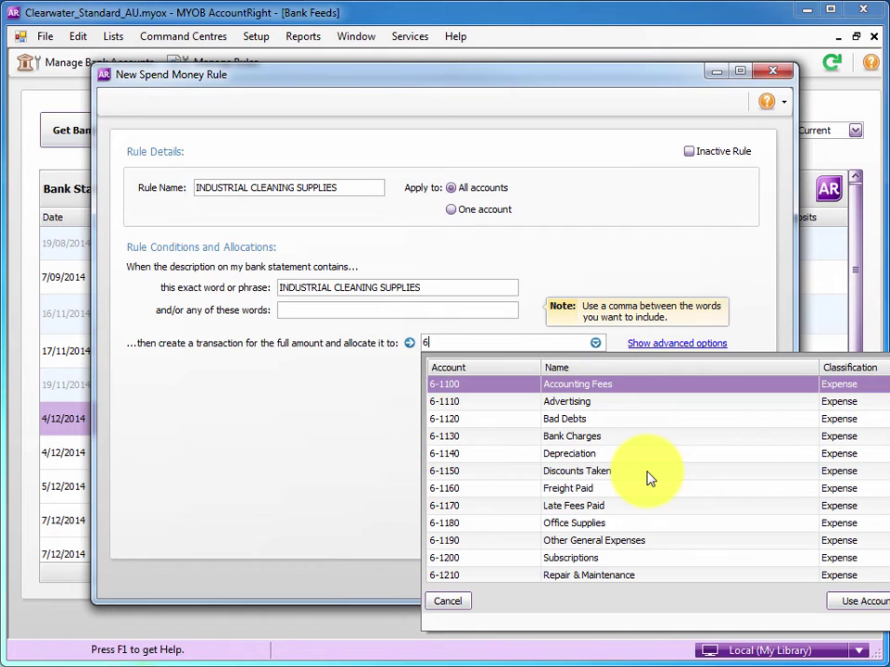
pyautogui.click(607, 522)
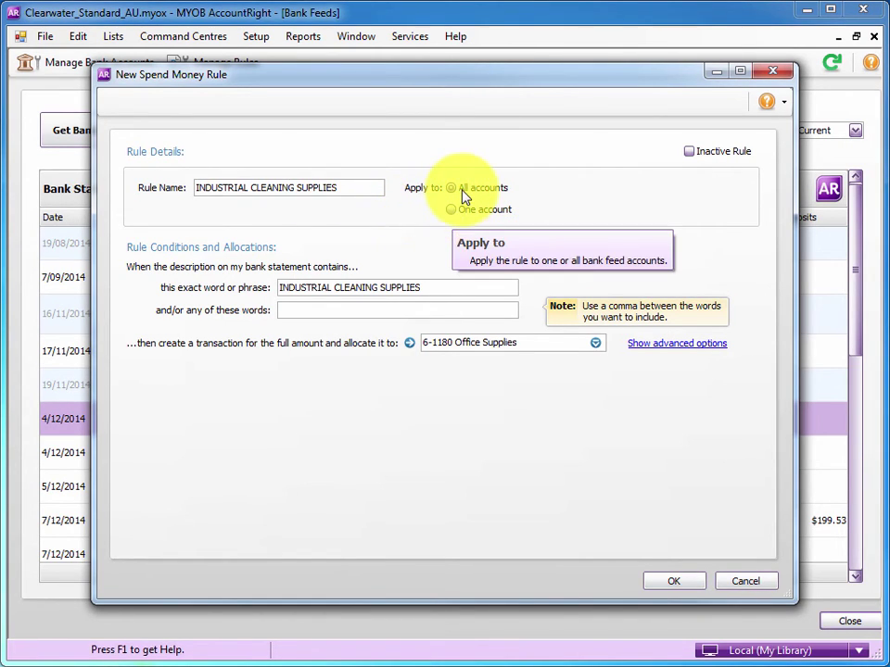
pyautogui.click(678, 582)
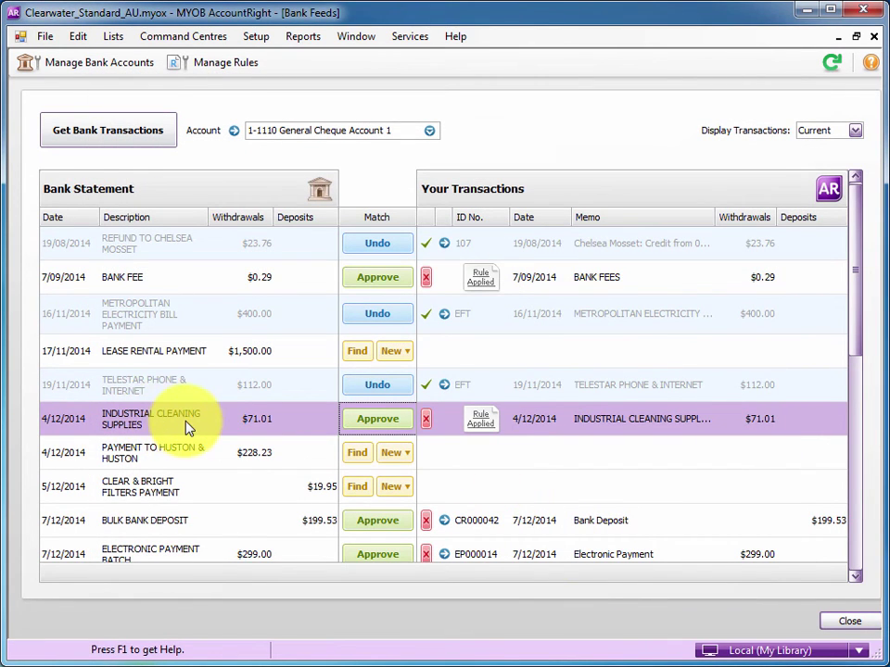
# Step: Approve the rule-generated INDUSTRIAL CLEANING SUPPLIES transaction, and leave Bank Feeds for the Bank Register
pyautogui.moveTo(491, 430)
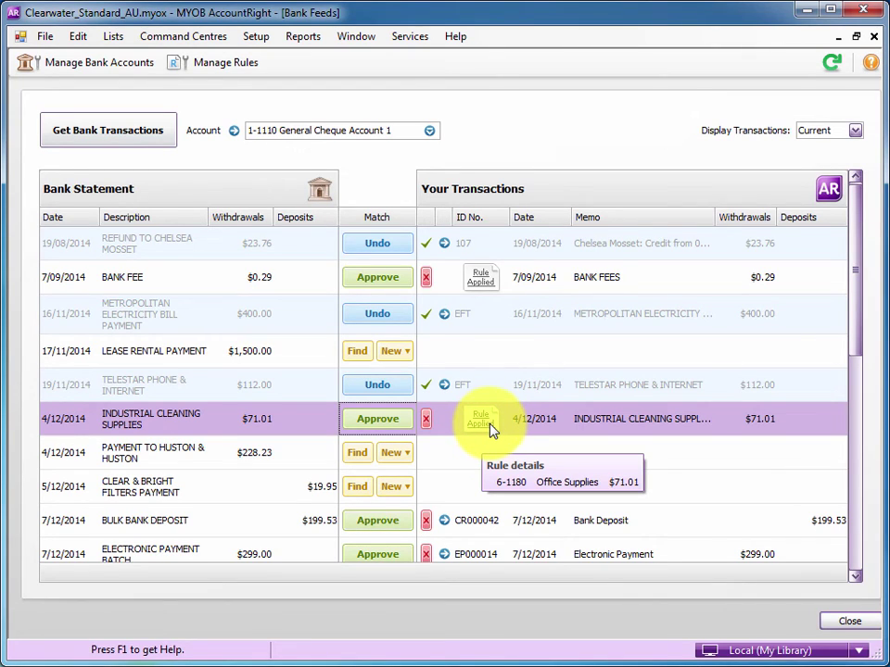
pyautogui.click(363, 419)
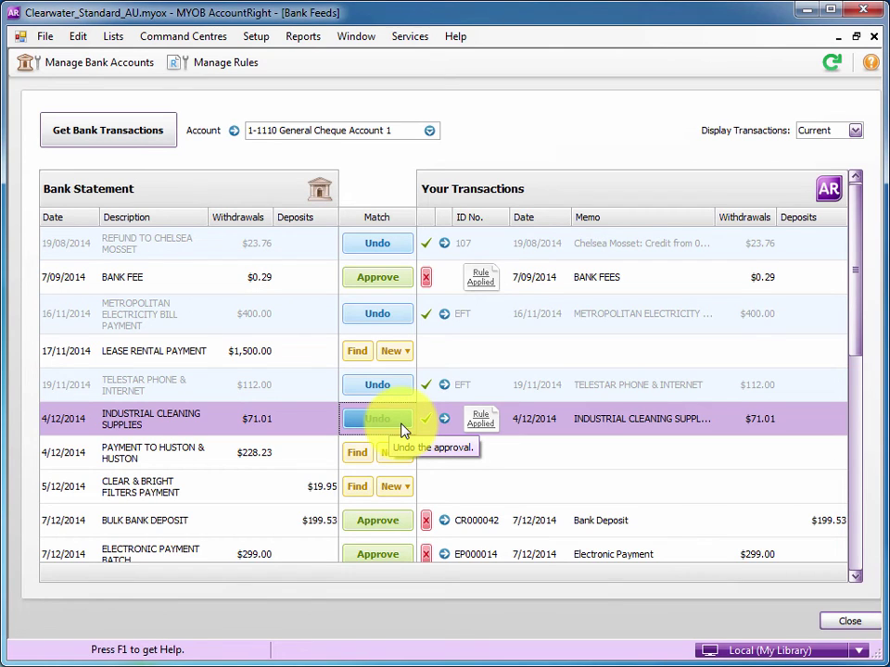
pyautogui.click(838, 622)
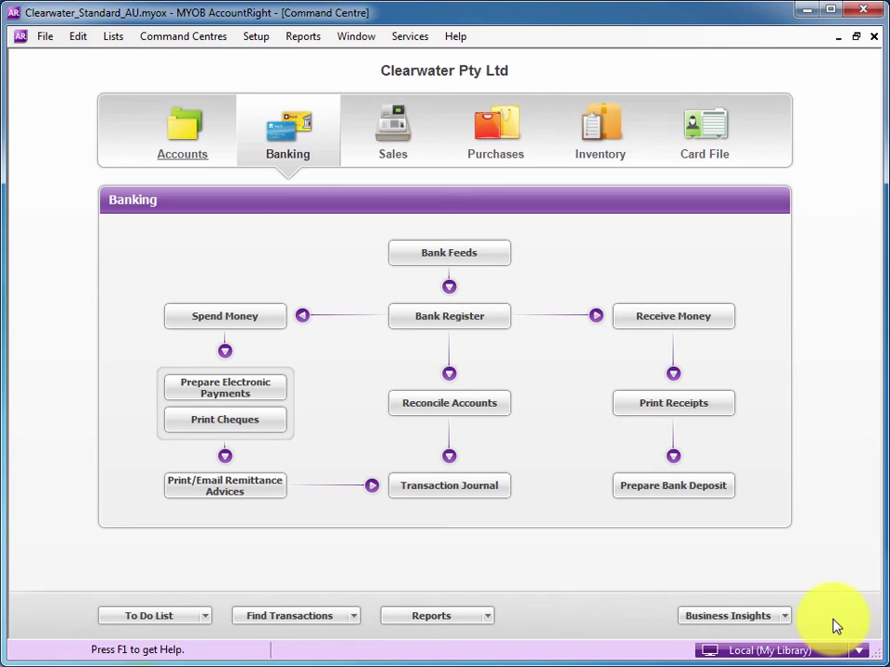
pyautogui.click(465, 321)
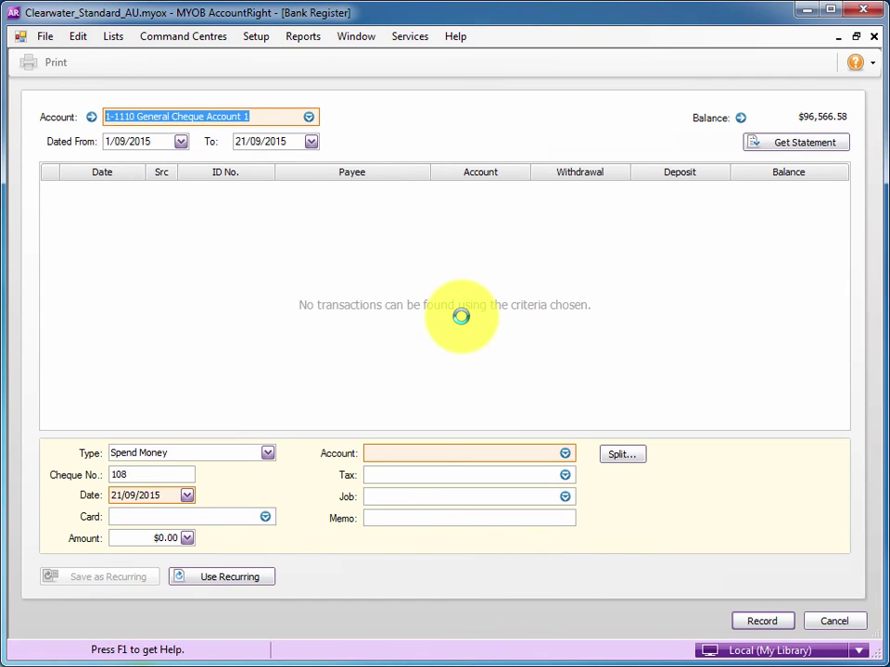
# Step: Set the start date of the register's date range to 1/04/2015
pyautogui.click(156, 142)
pyautogui.write('1/04')
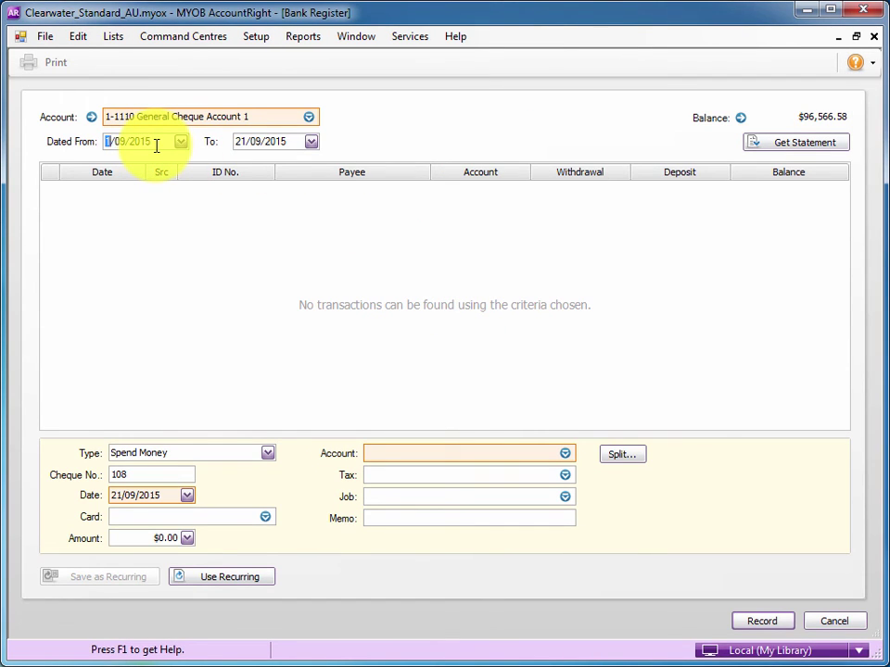
pyautogui.press('Tab')
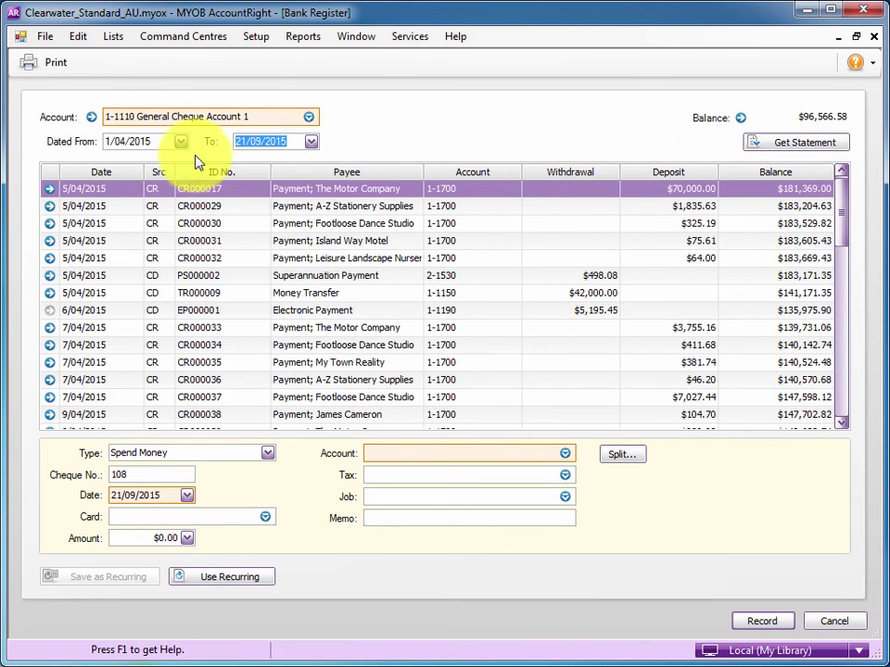
# Step: Set the register's start date to 4/12/2014 and select the INDUSTRIAL CLEANING SUPPLIES payment to check it
pyautogui.click(165, 141)
pyautogui.write('4/12/')
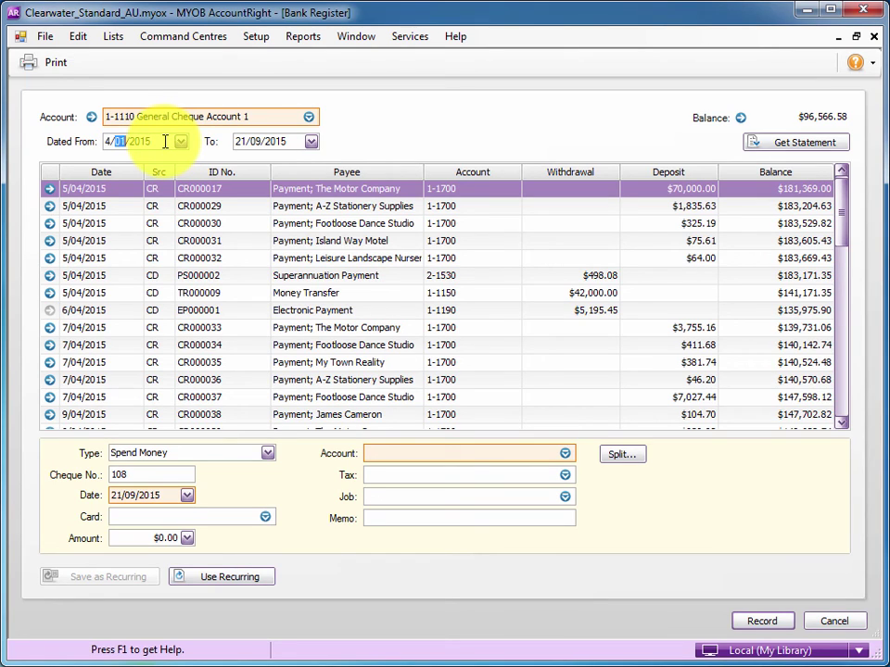
pyautogui.write('2014')
pyautogui.press('Tab')
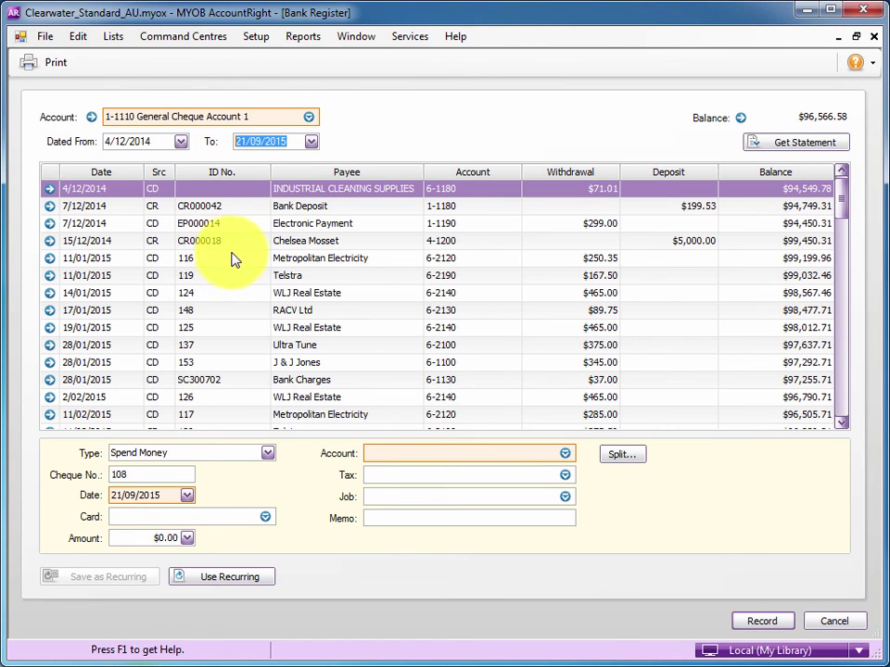
pyautogui.click(411, 189)
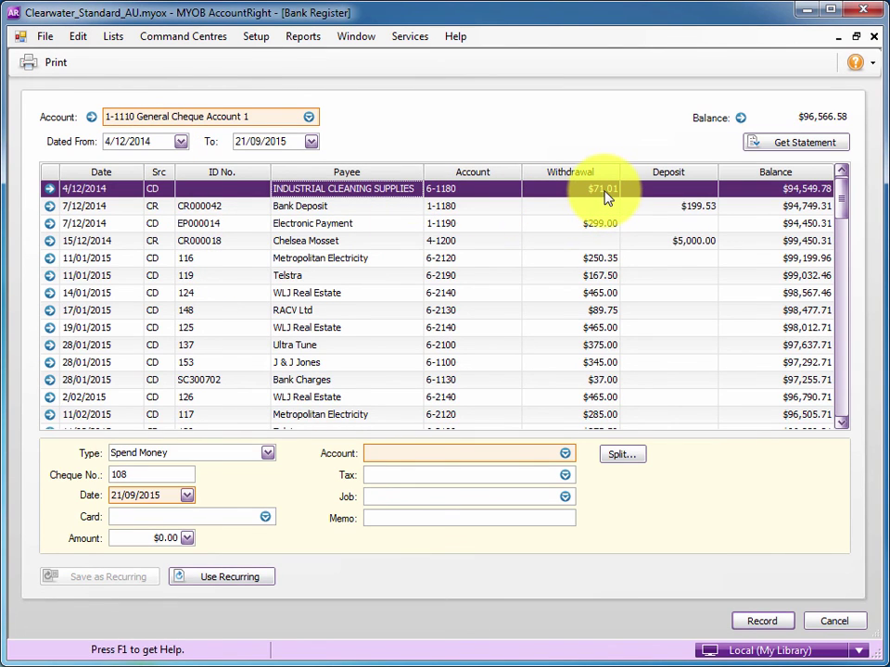